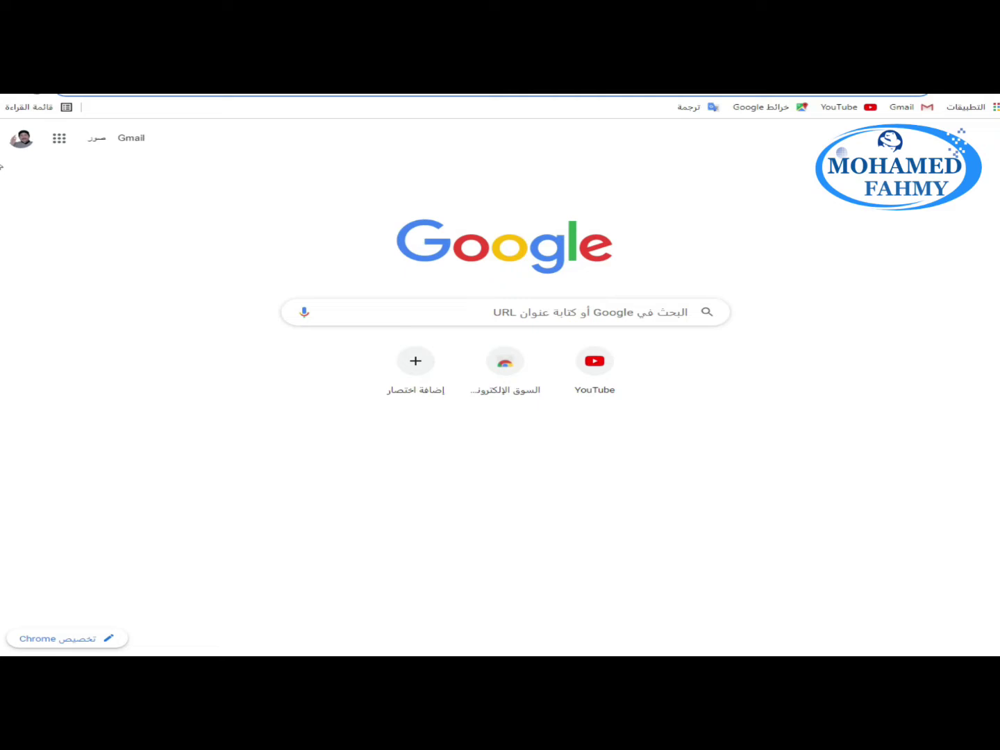
Step: Go from the profile avatar to Manage your Google Account, then to Payments & subscriptions
left_click(23, 139)
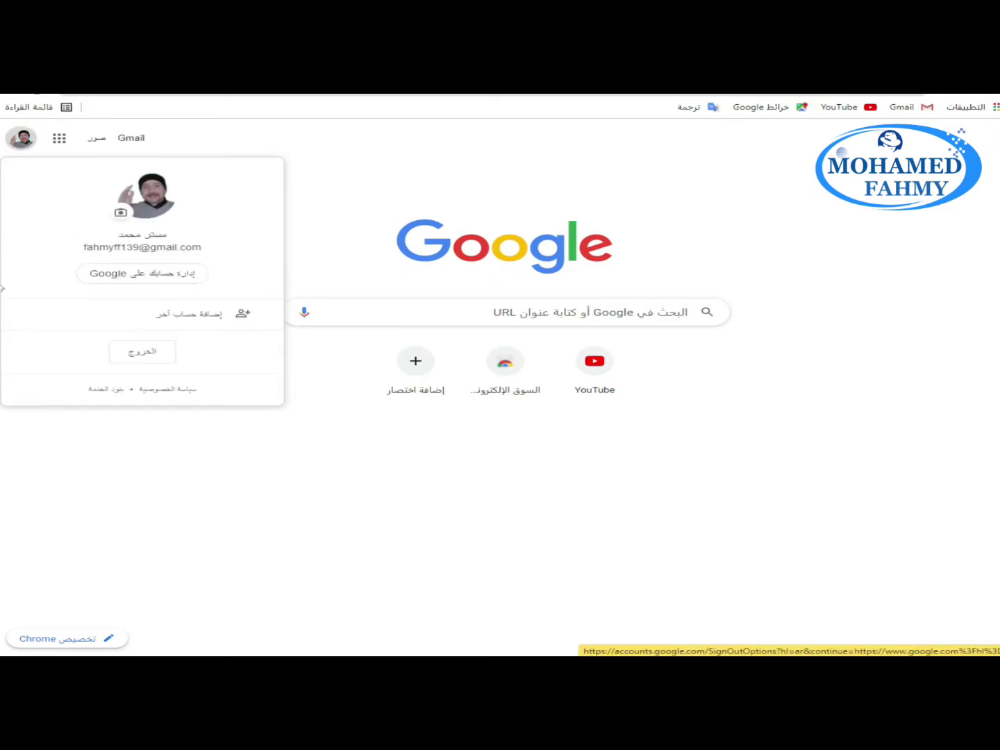
left_click(153, 277)
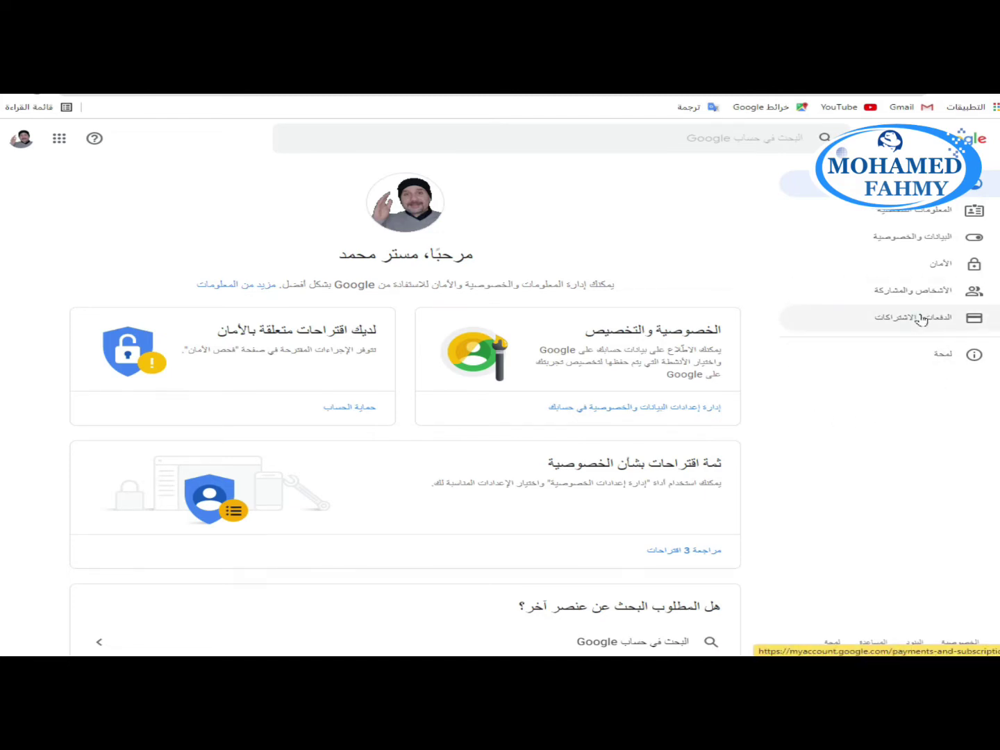
left_click(921, 318)
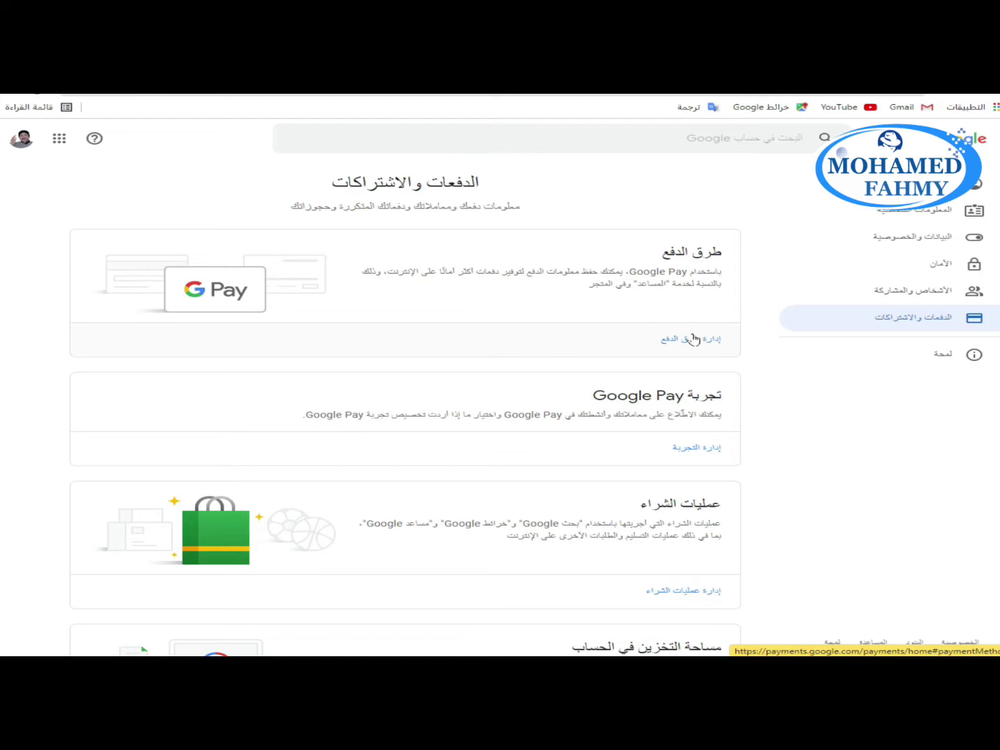
Step: Open Google Pay's payment methods and start adding a new credit or debit card
left_click(695, 339)
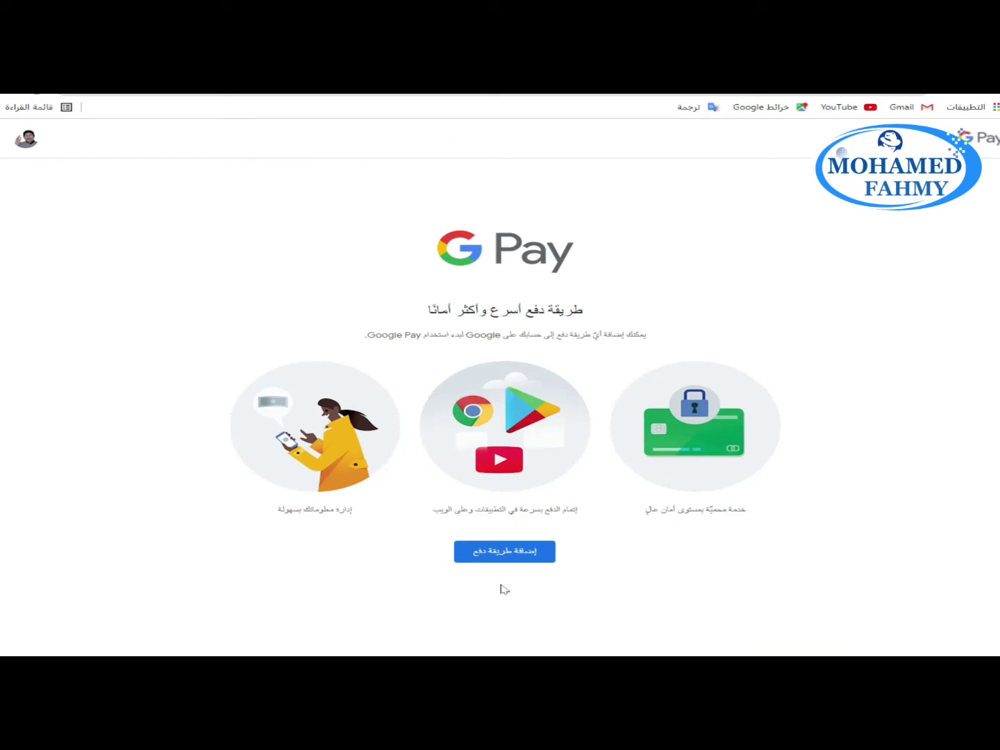
left_click(515, 560)
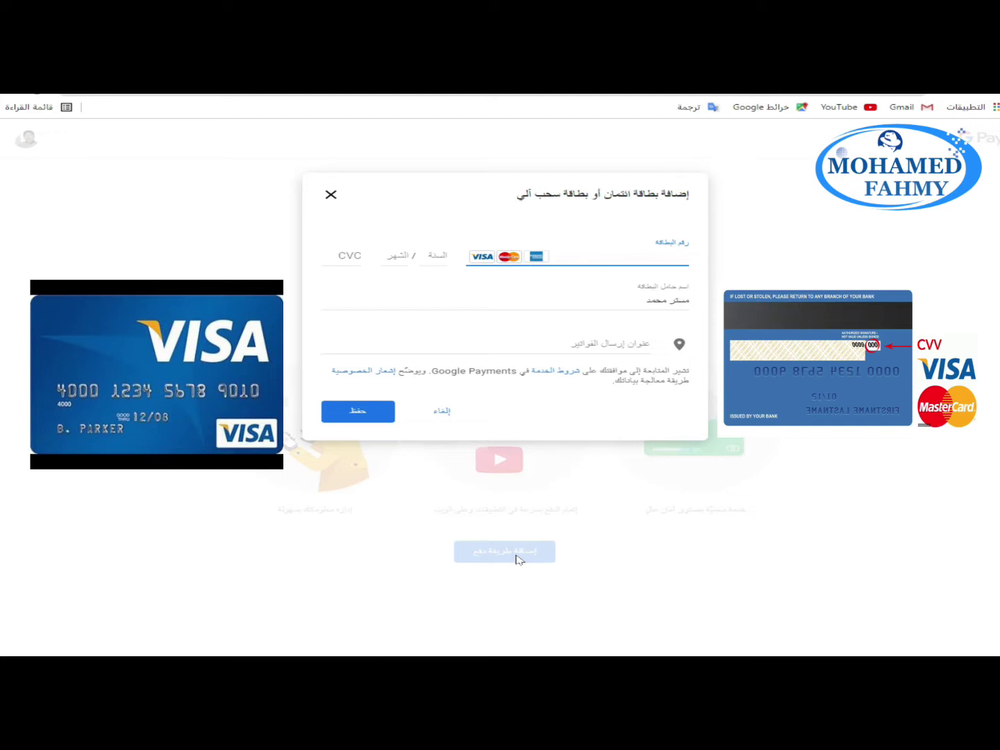
Step: Paste the Mastercard number and enter its expiry month, year and security code
key("ctrl+v")
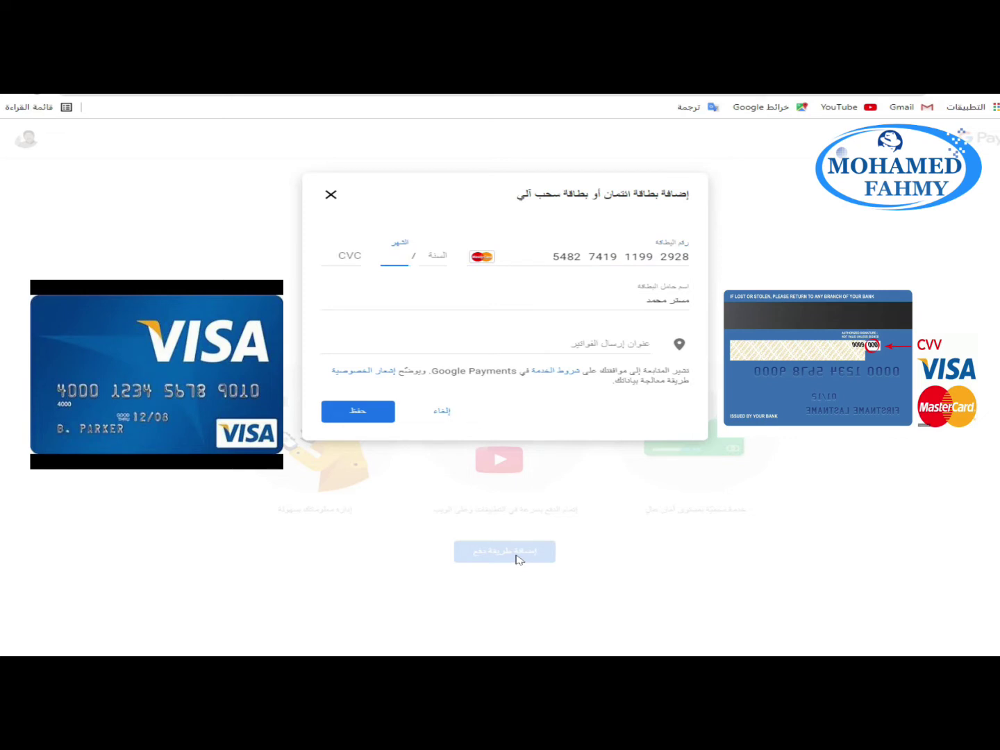
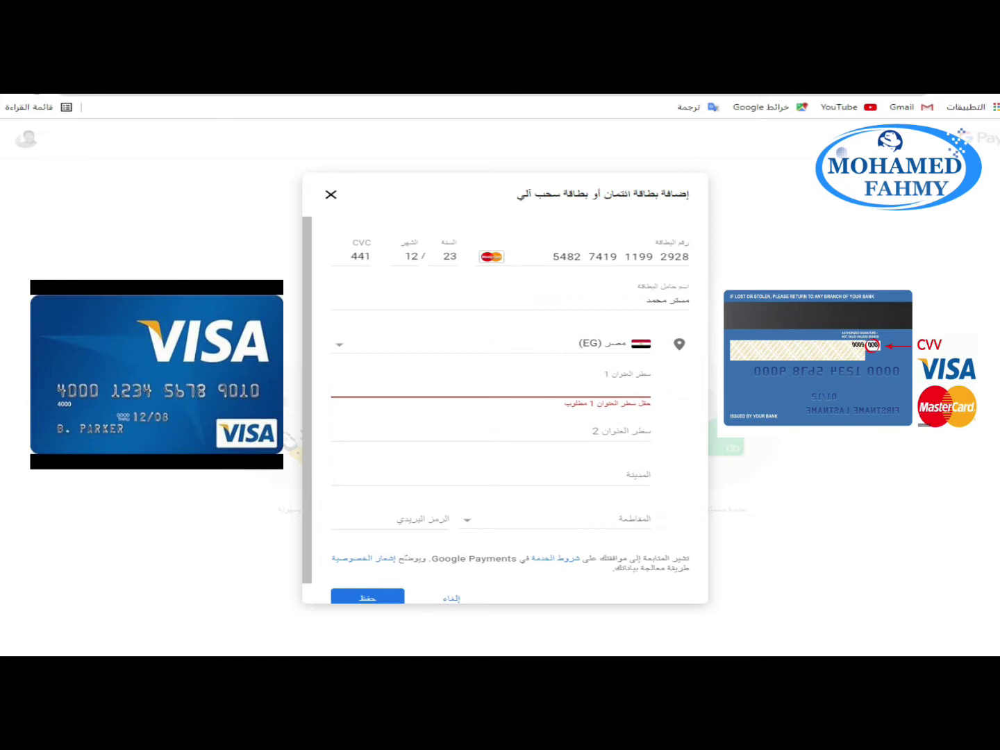
Step: Replace the cardholder name and enter address lines 'egypt' and 'cairo' with city 'cairo'
double_click(660, 299)
triple_click(671, 300)
type("mohamed")
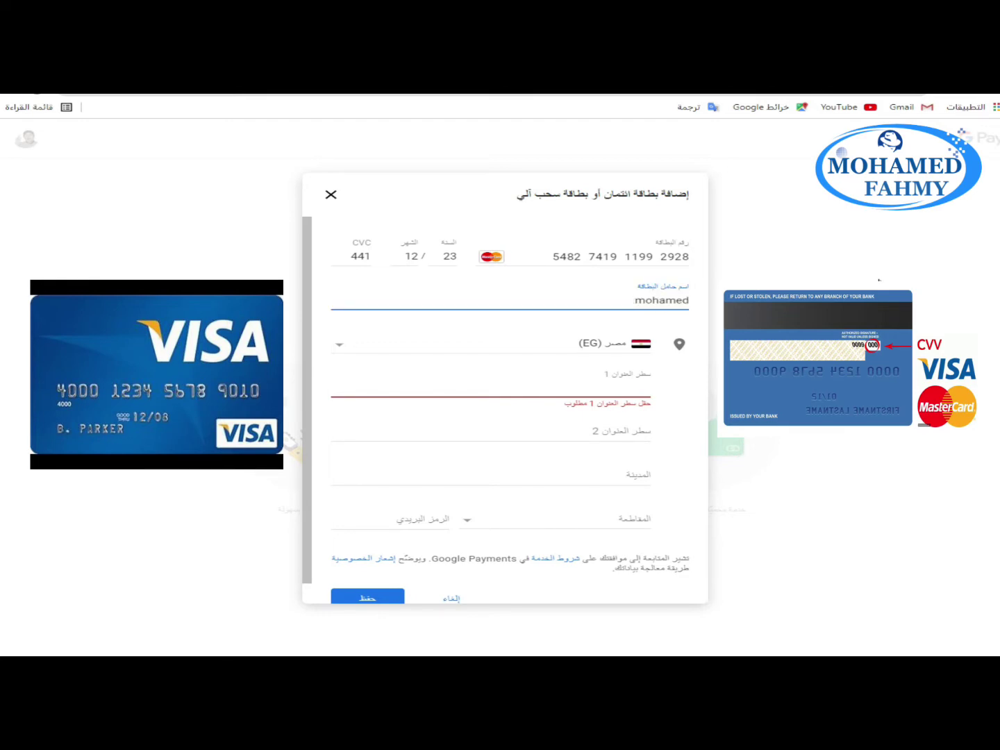
left_click(650, 387)
type("egypt")
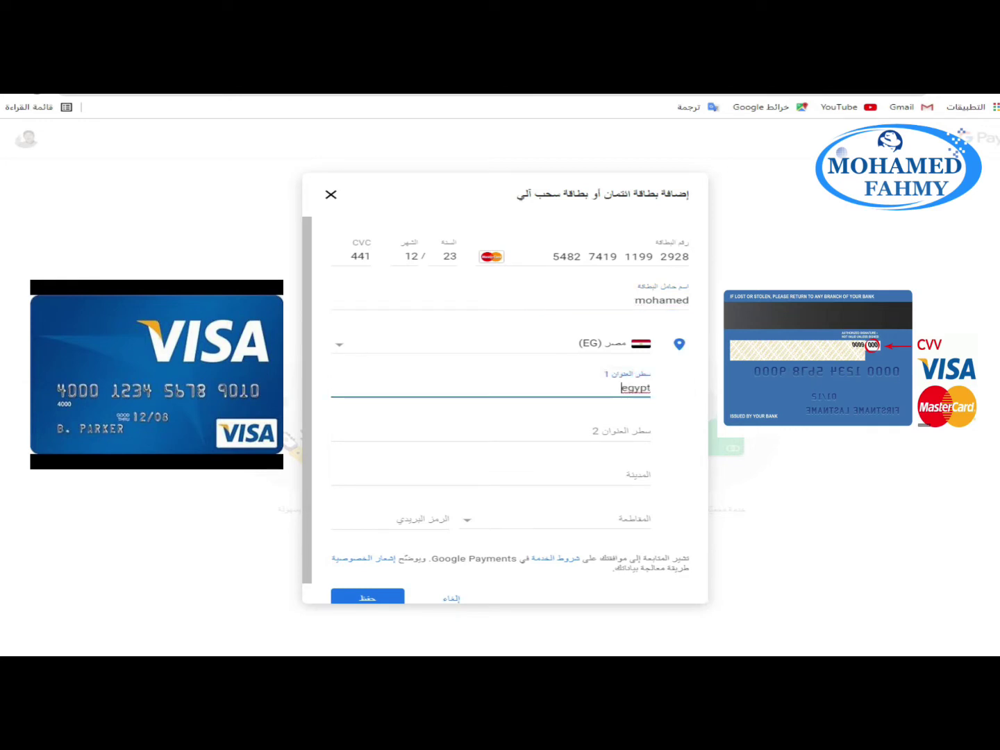
left_click(617, 429)
type("cairo")
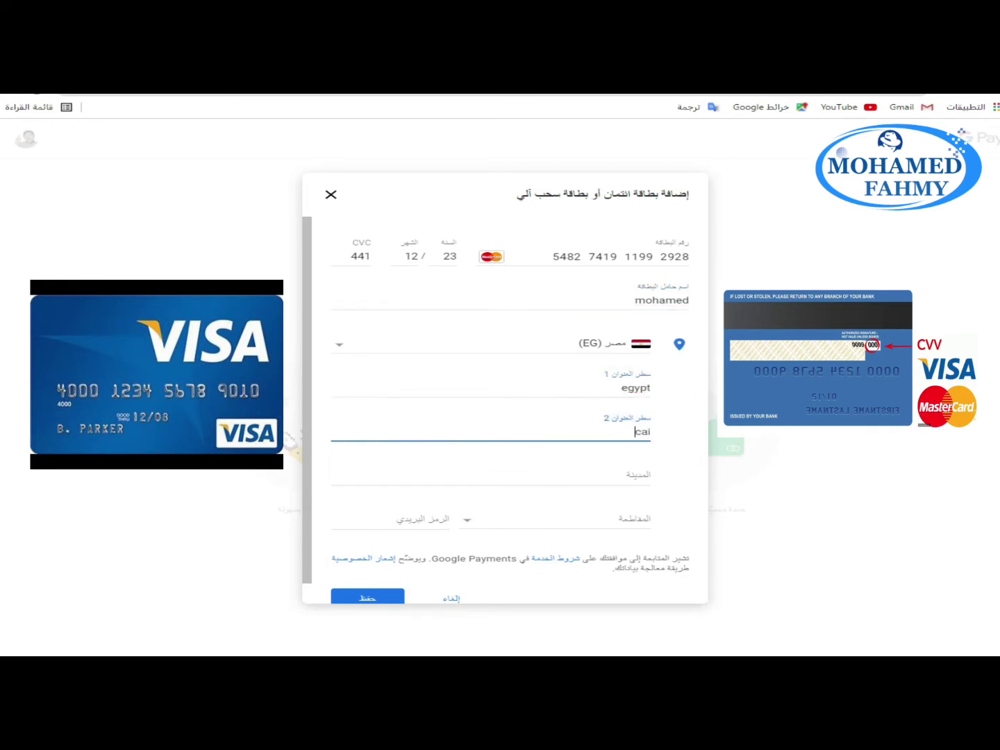
left_click(625, 475)
type("c")
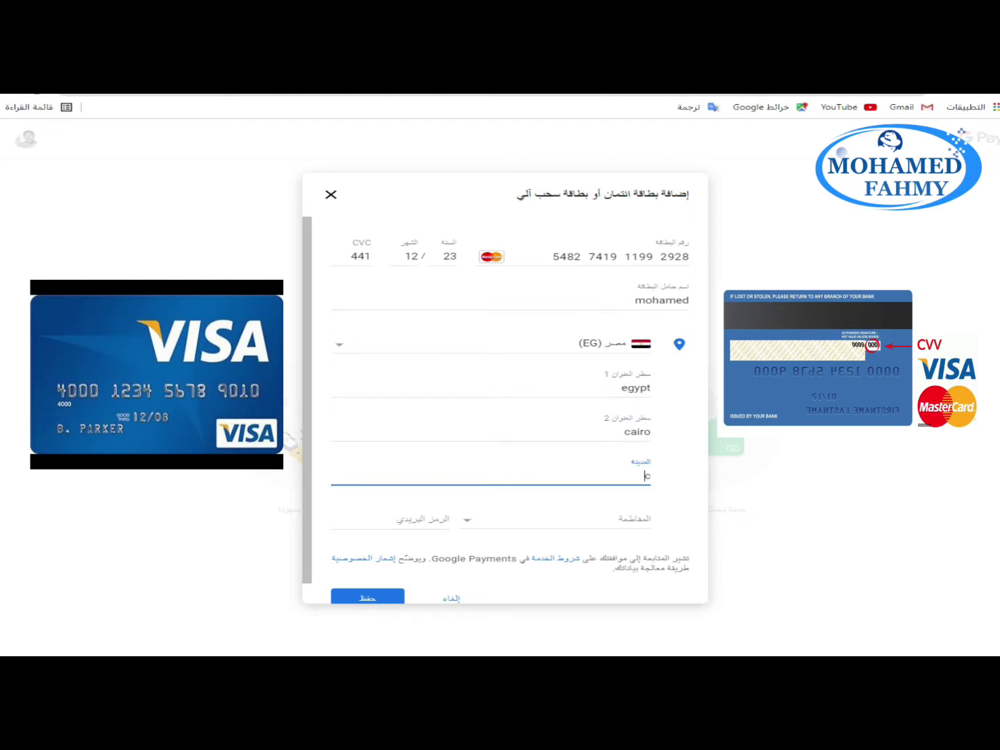
type("airo")
Step: Choose القاهرة as the governorate and enter postal code 11655
left_click(627, 522)
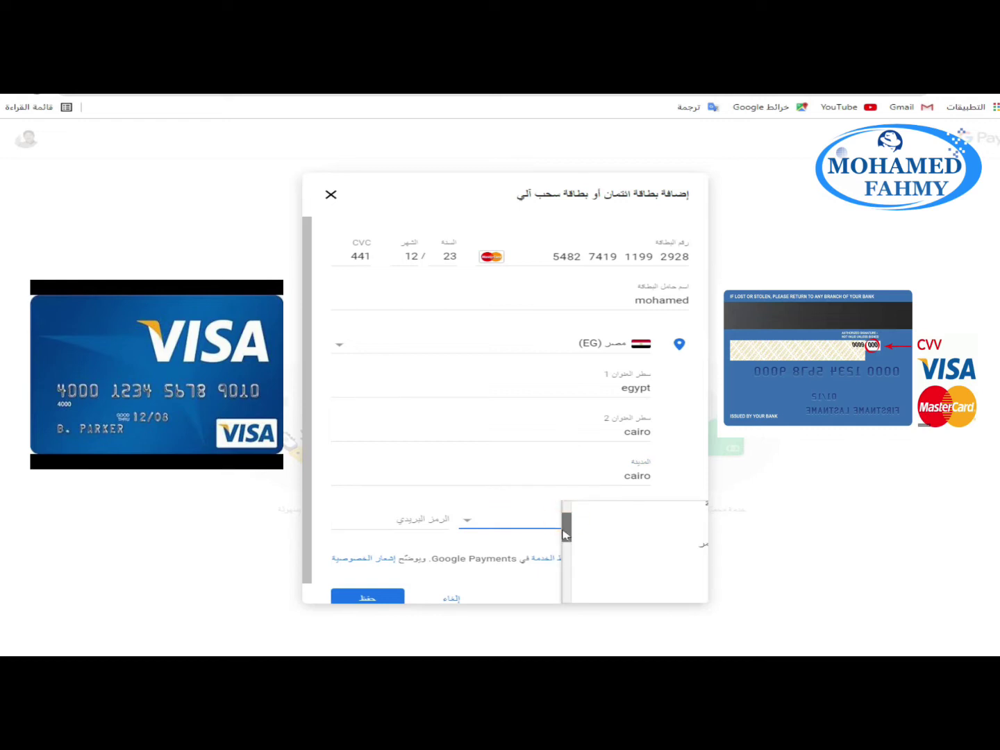
left_click(533, 522)
left_click(599, 521)
scroll(479, 521, "down", 2)
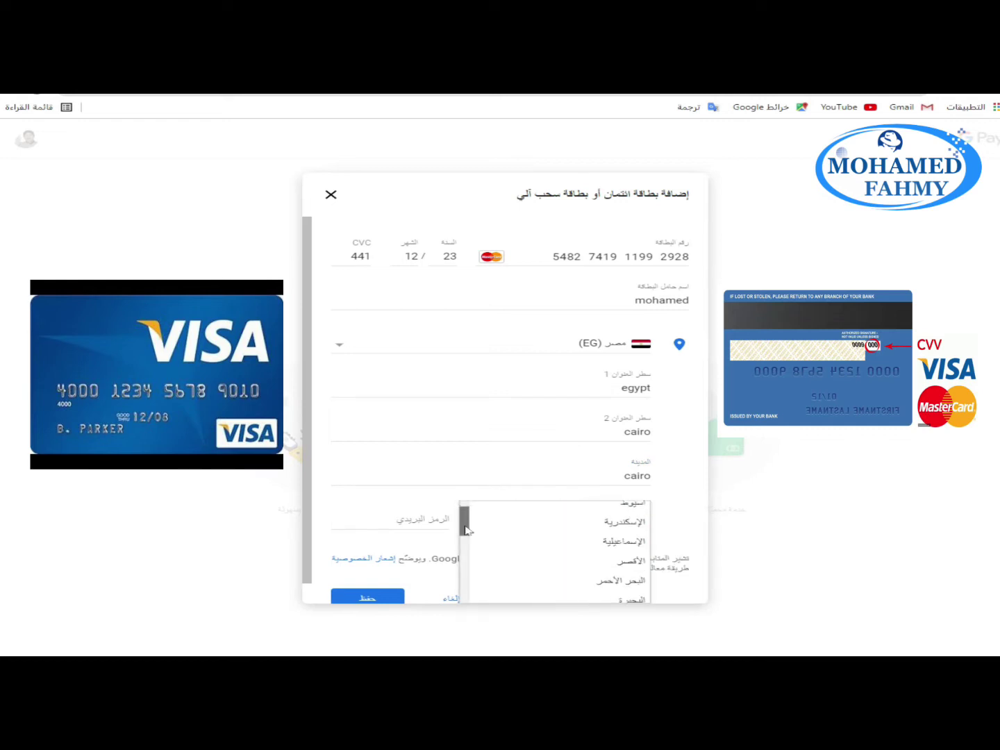
left_click(469, 522)
left_click(413, 518)
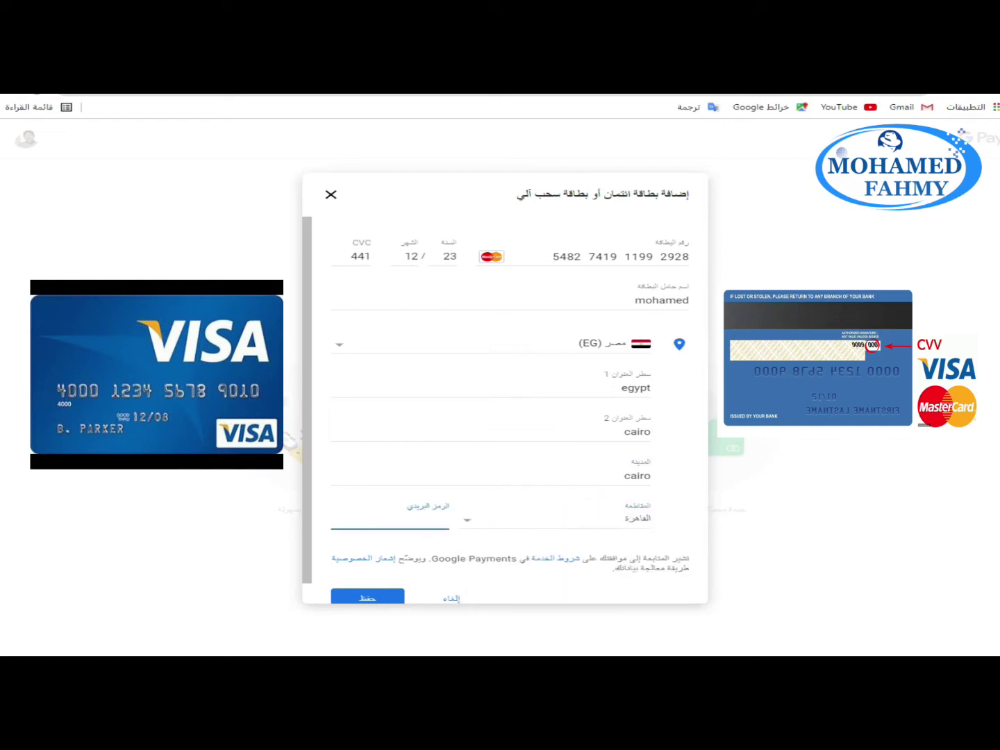
type("11655")
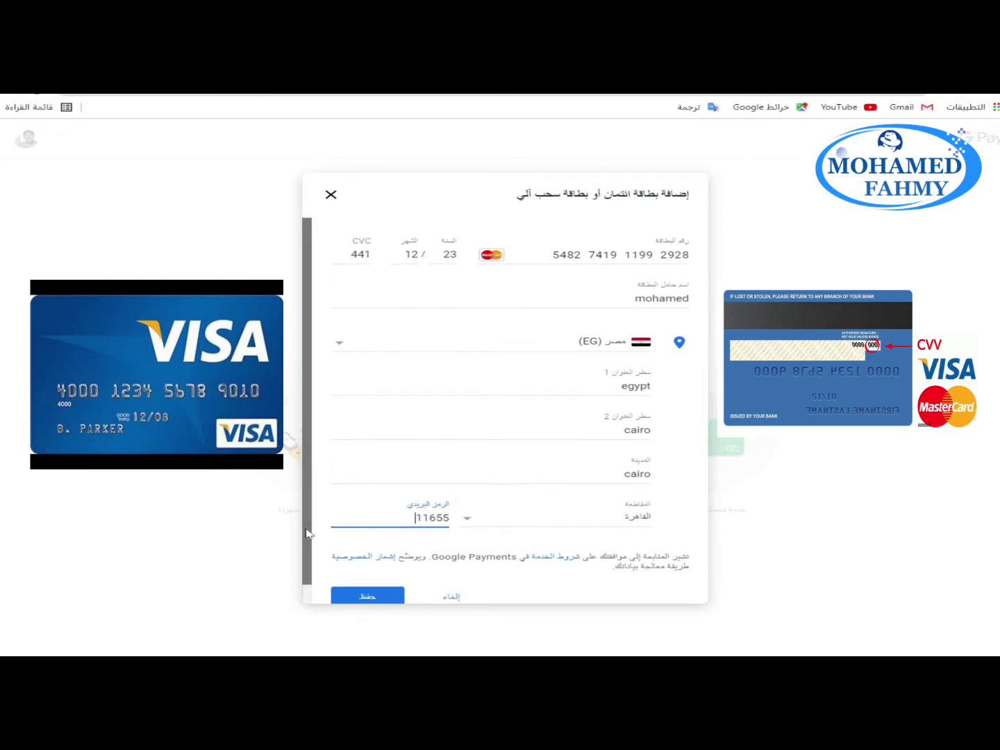
left_click_drag(304, 525, 306, 546)
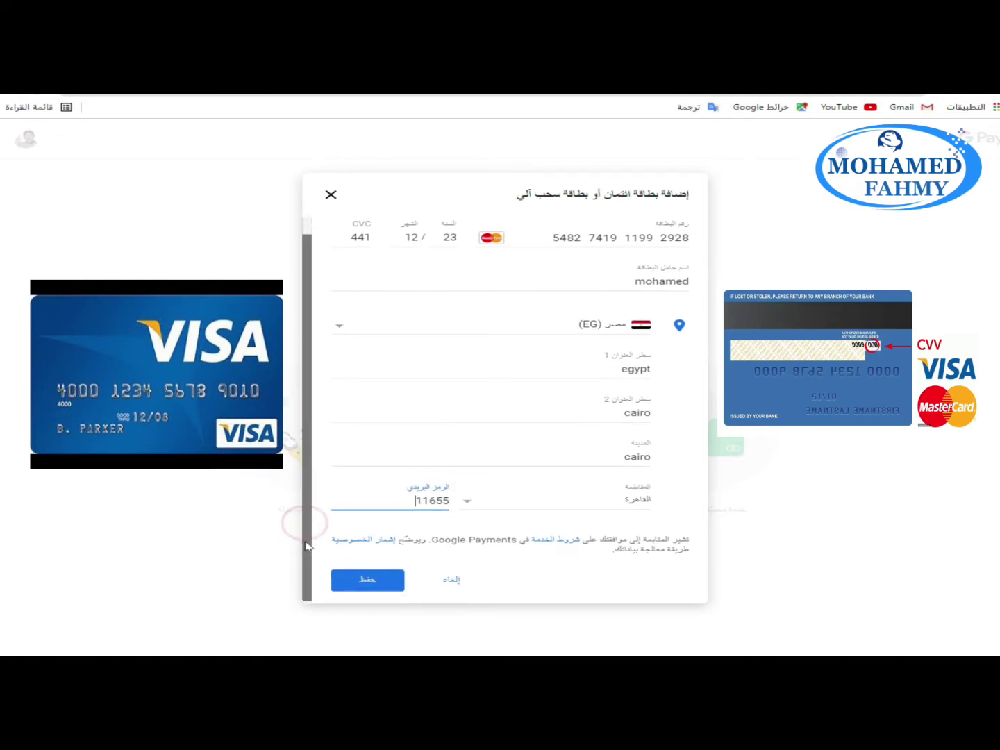
Step: Save the Mastercard ending 2928, confirm setup, and decline Chrome's offer to store the card
left_click(375, 584)
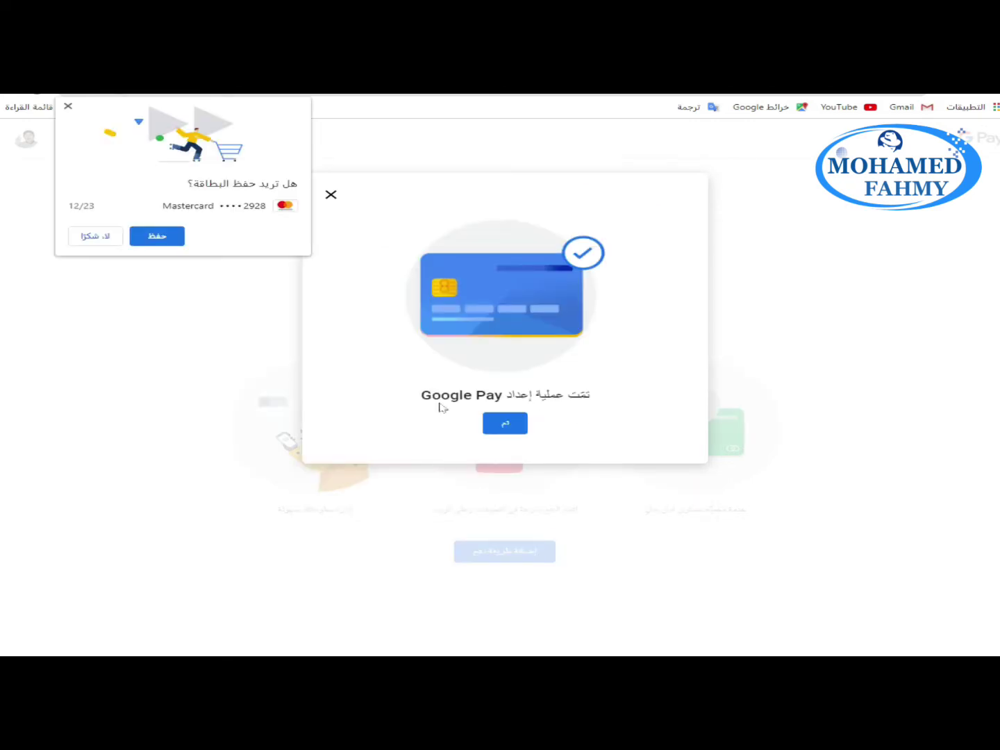
left_click(505, 422)
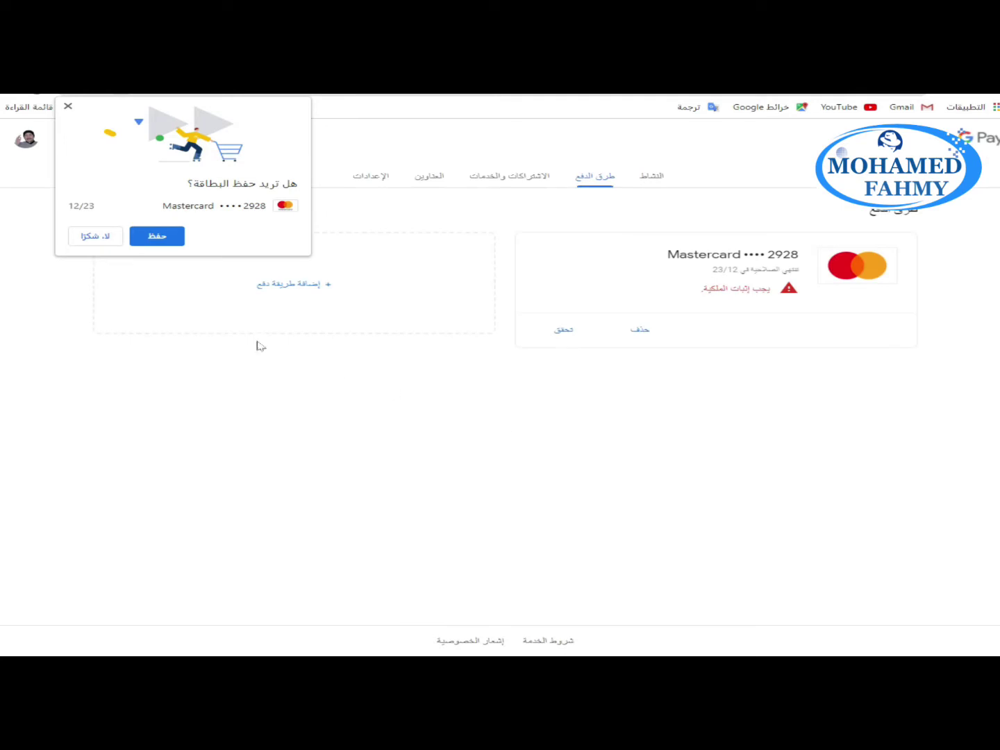
left_click(68, 105)
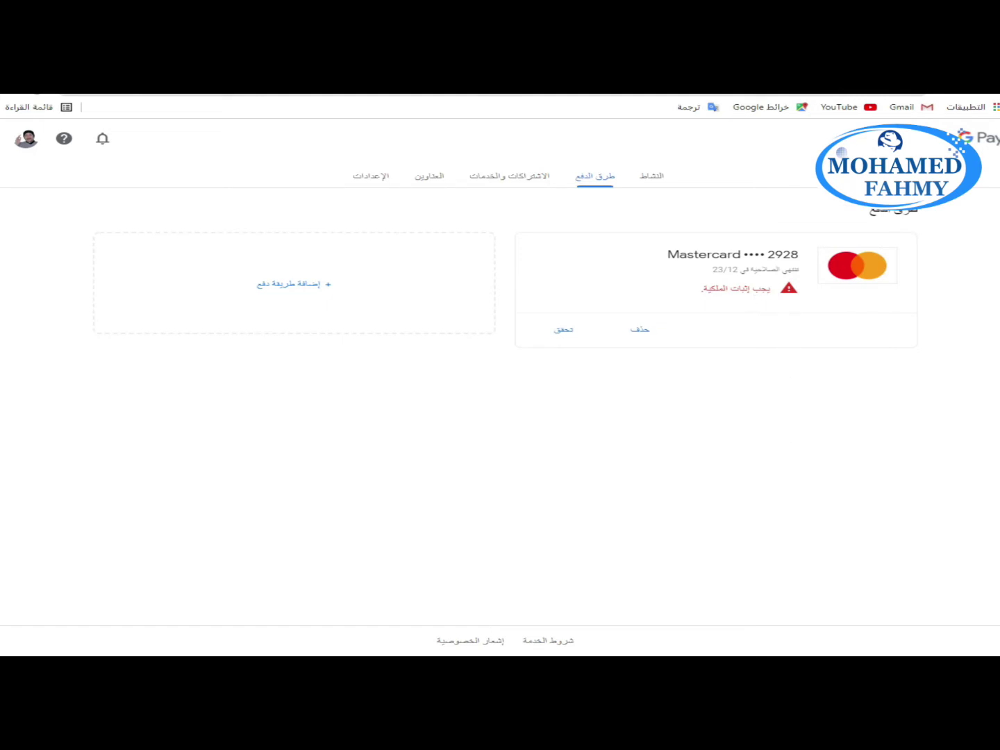
Step: Start ownership verification on the Mastercard ending 2928 and request a verification code
left_click(560, 334)
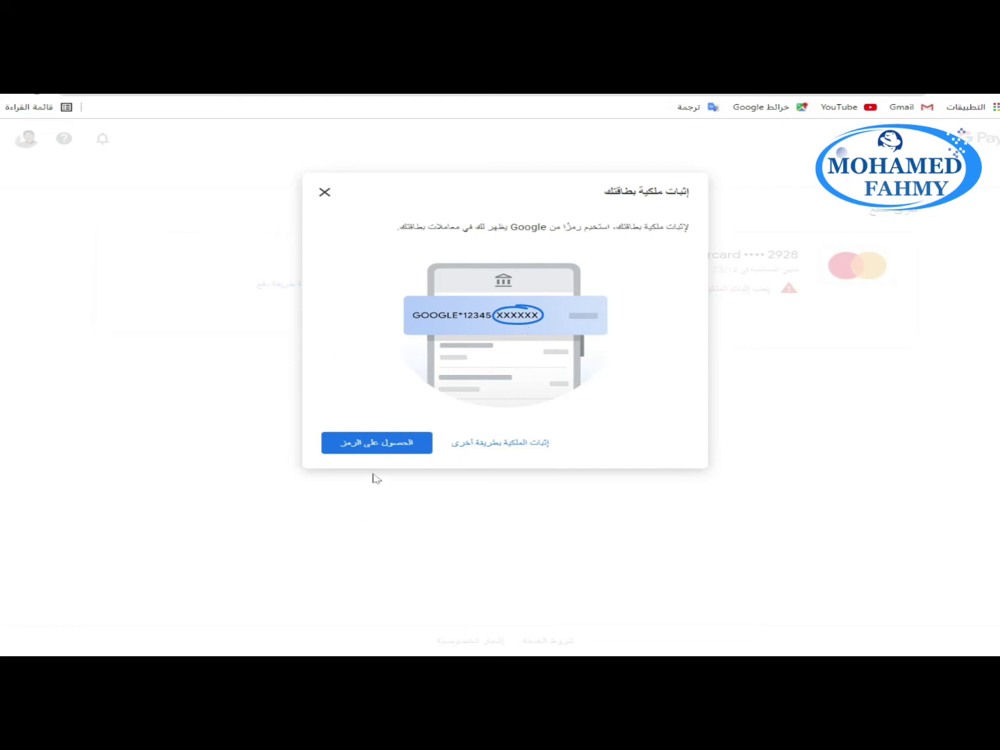
left_click(368, 445)
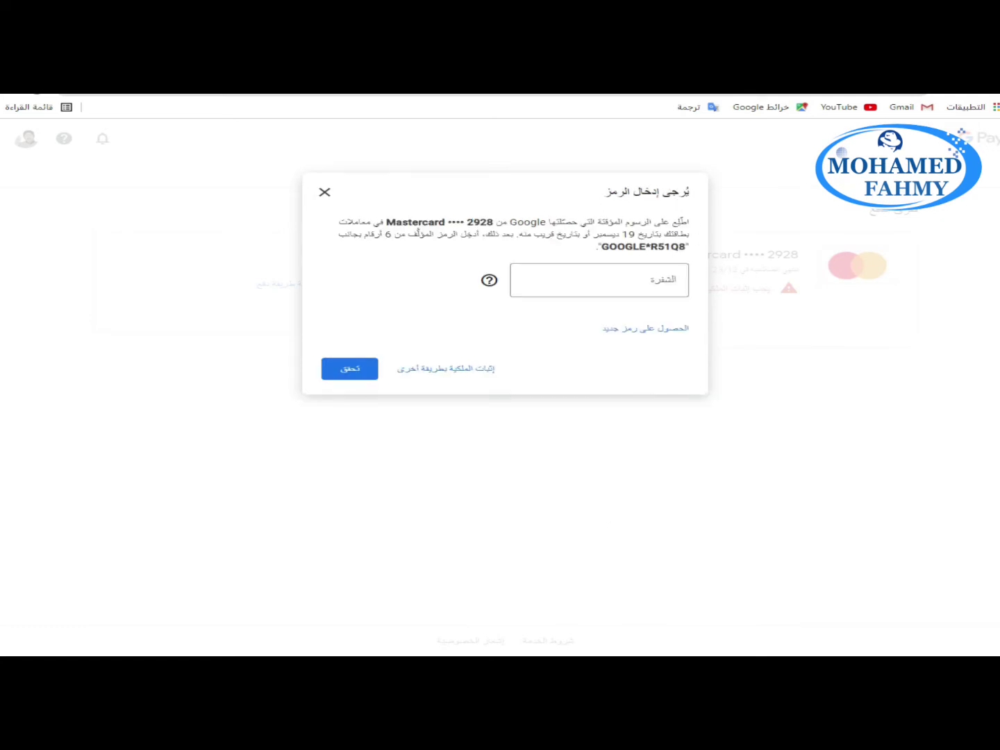
key("Tab")
left_click(570, 279)
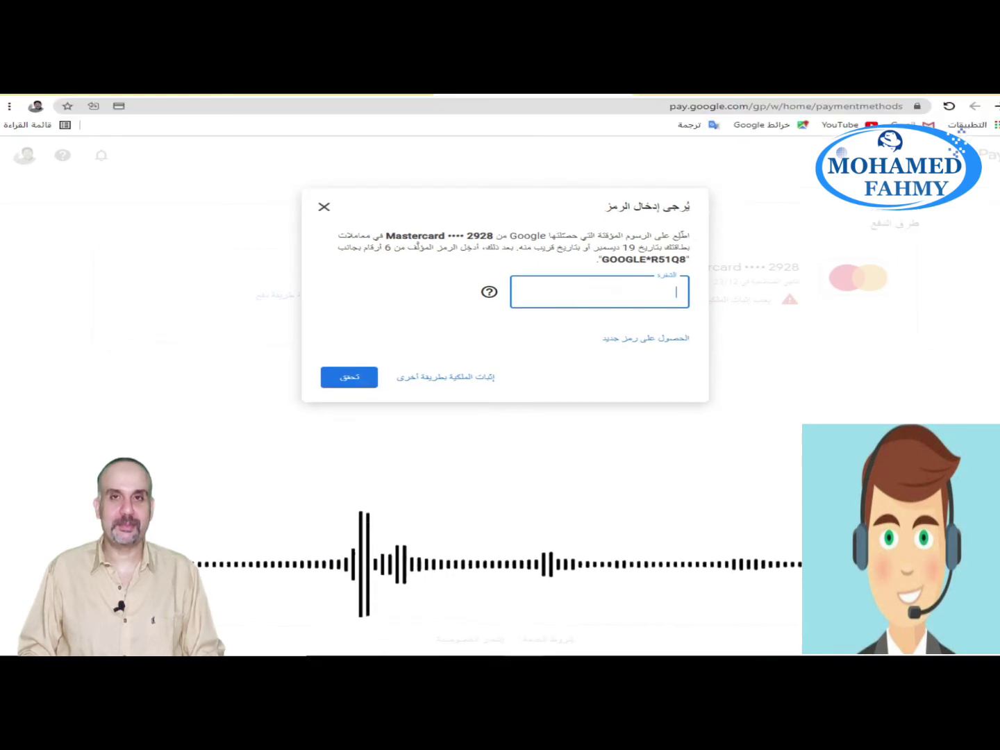
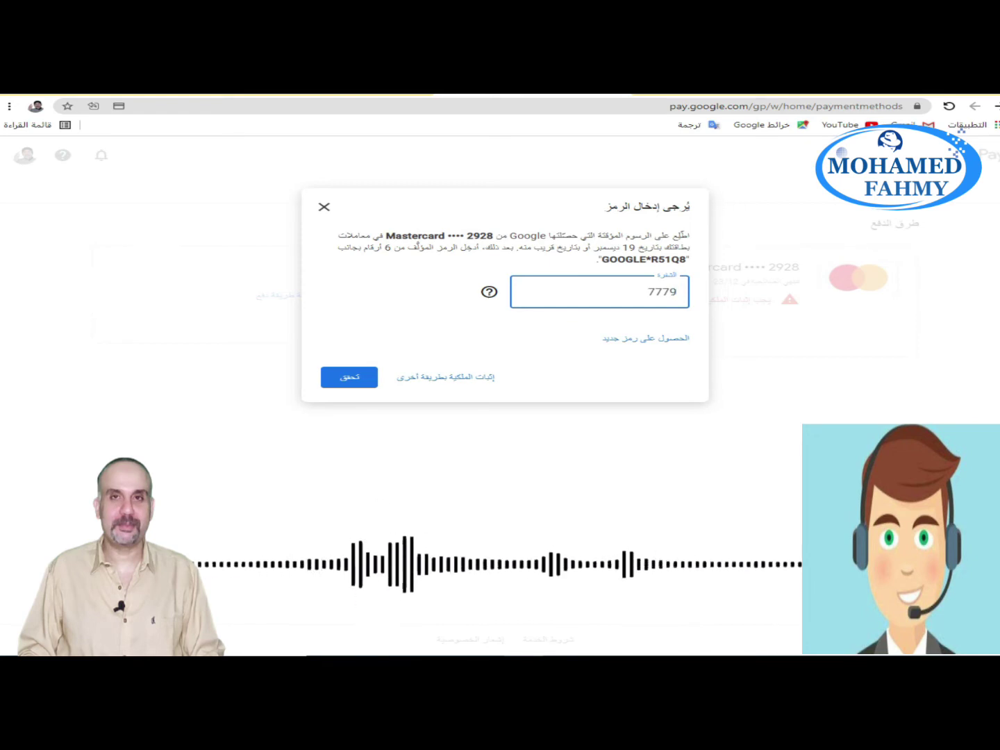
Step: Enter the six-digit code from the card statement and submit it to verify the Mastercard
key("Tab")
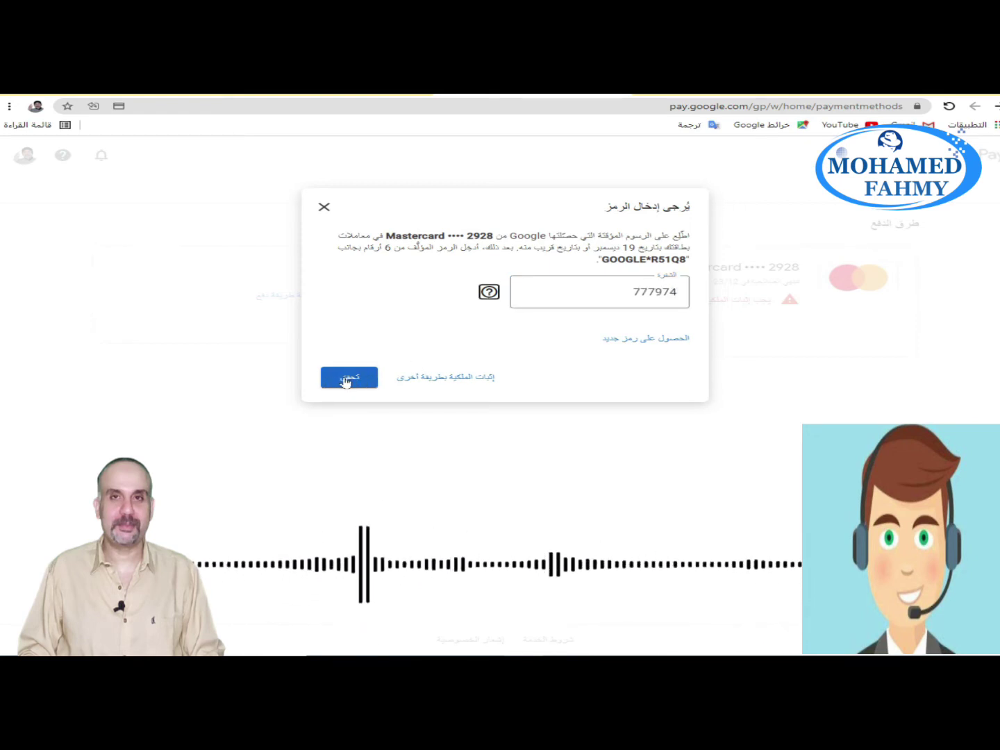
left_click(345, 381)
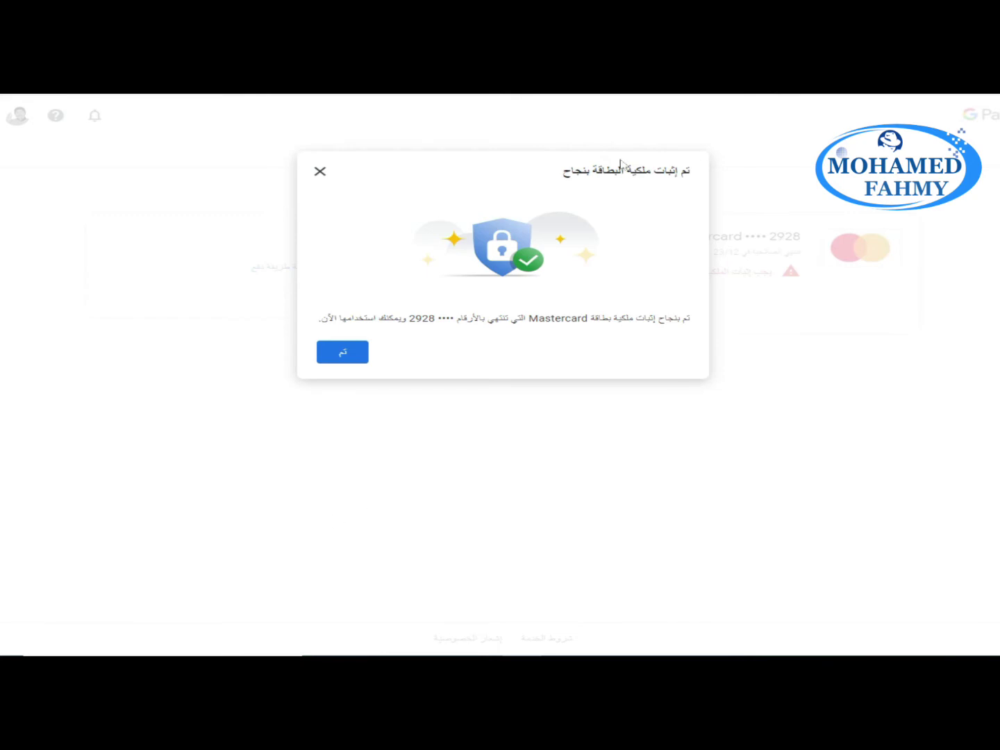
Step: Dismiss the Mastercard verification-success message
left_click_drag(564, 172, 678, 173)
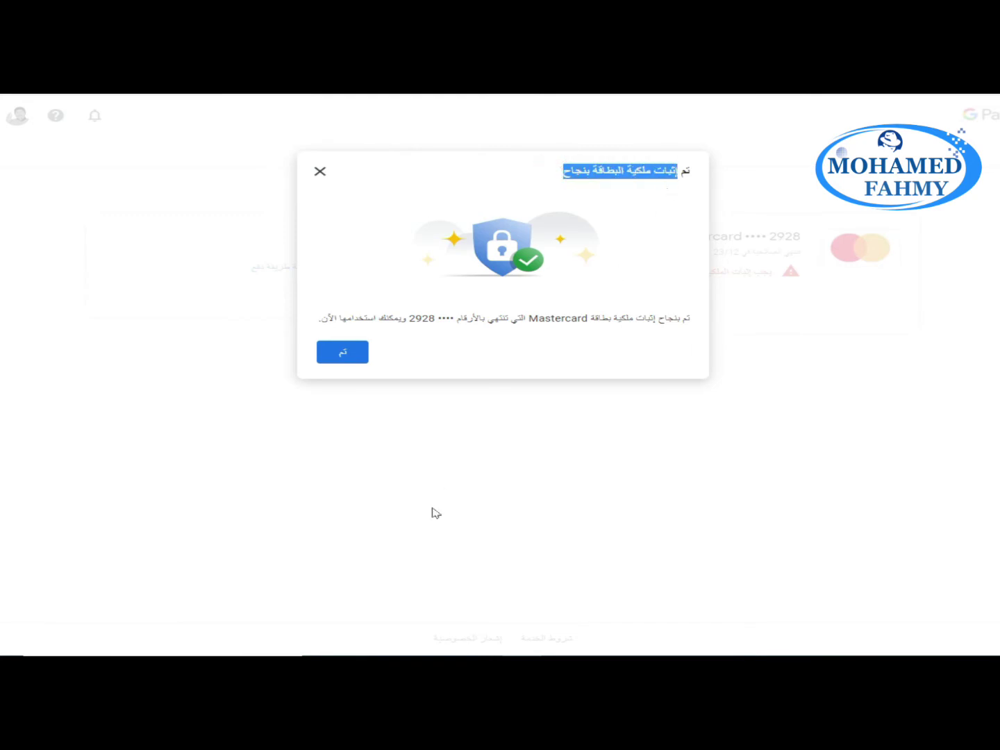
left_click(341, 355)
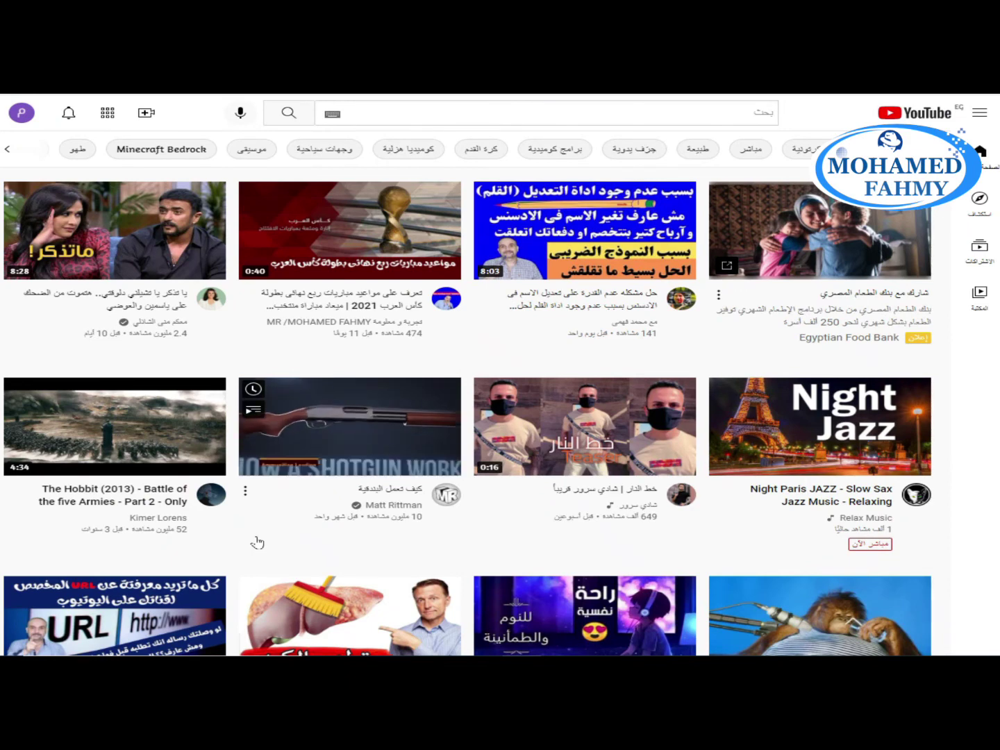
Step: Join the channel at the داعم سوبر ستار 100.00-per-month tier and reach checkout
left_click(630, 322)
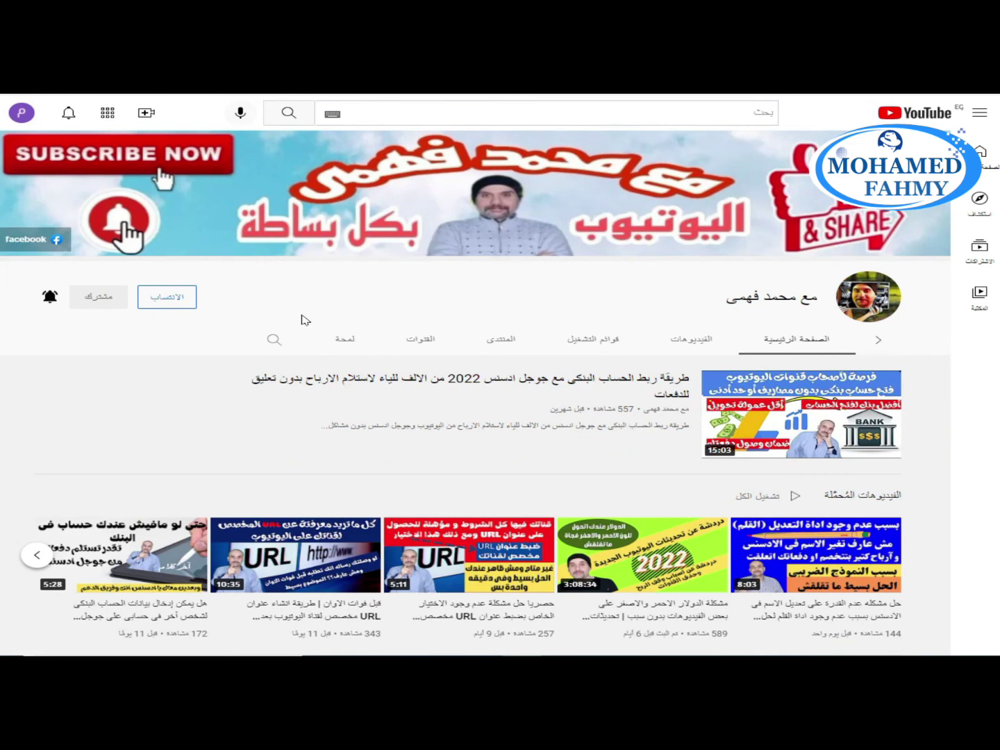
left_click(177, 297)
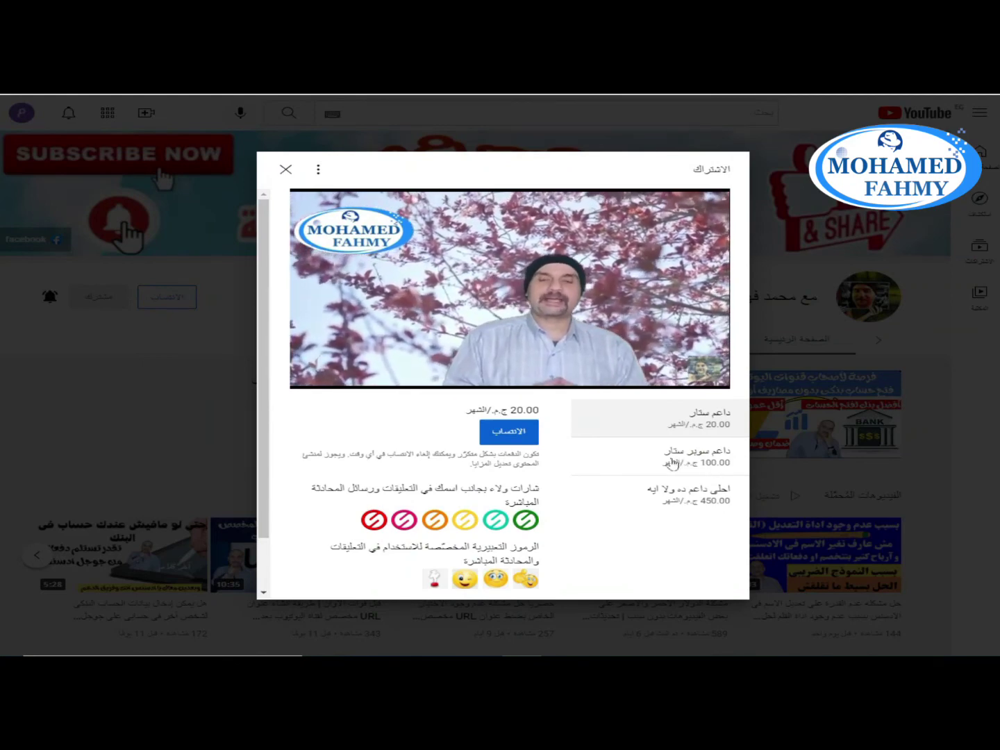
left_click(690, 461)
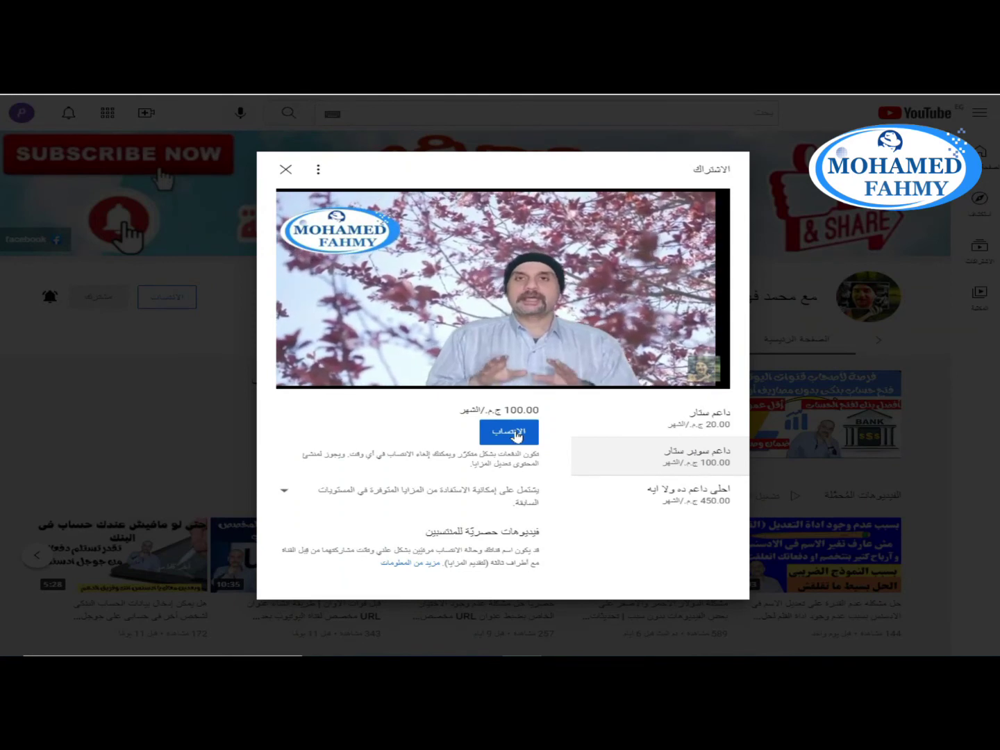
left_click(515, 431)
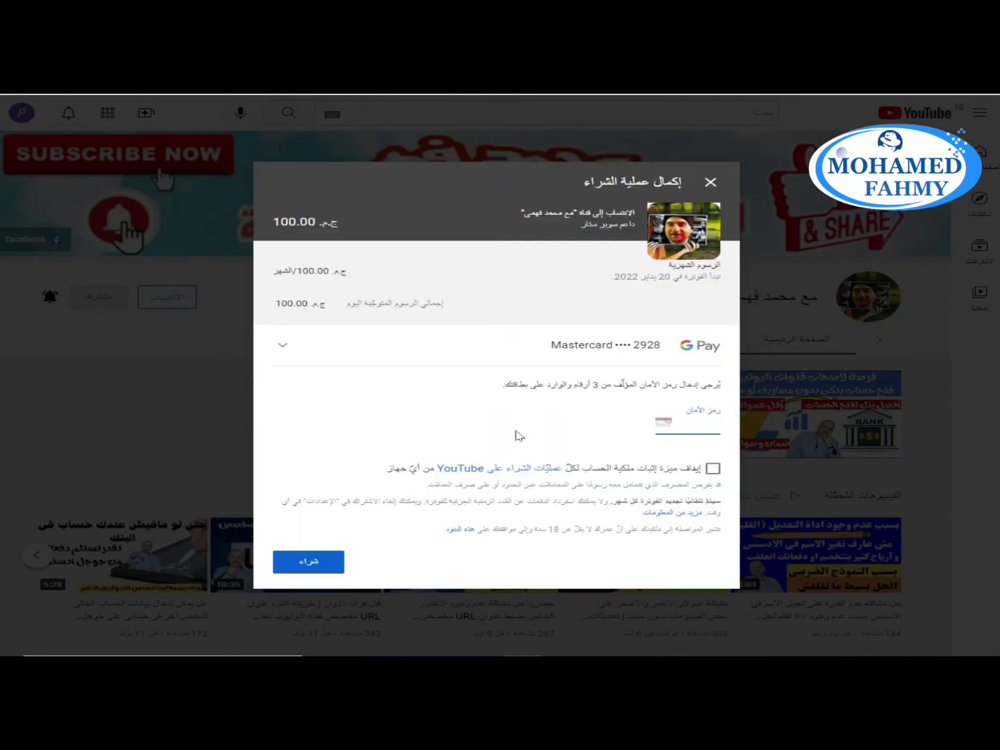